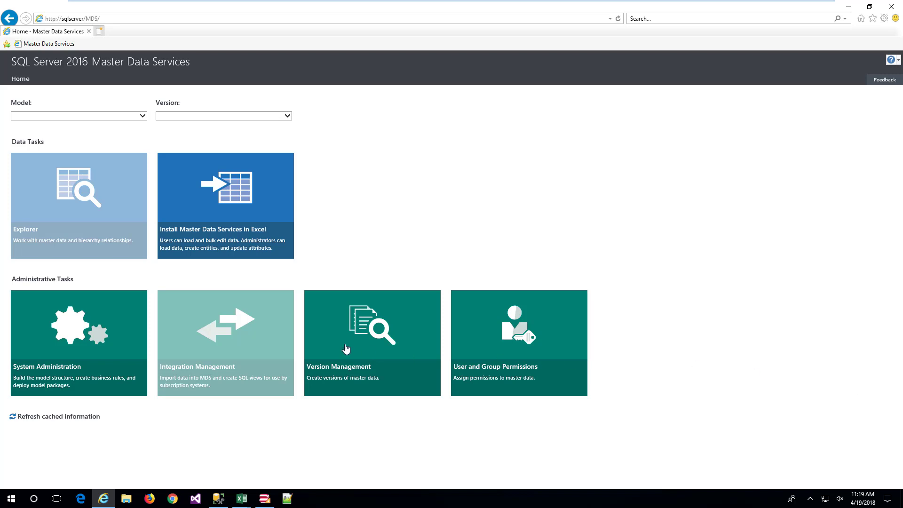
Create a model named Product in system administration, including an entity with the same name as the model
left_click(92, 317)
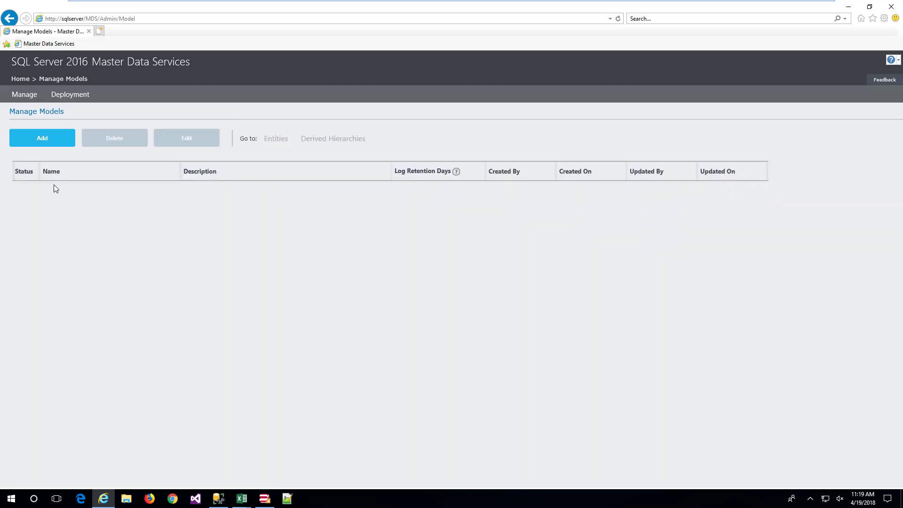
left_click(42, 137)
left_click(769, 212)
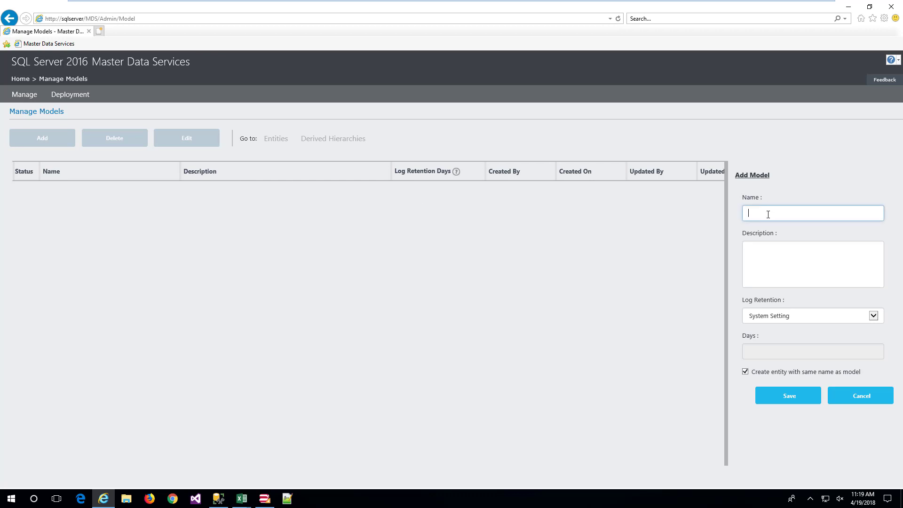
type("Product")
left_click(792, 401)
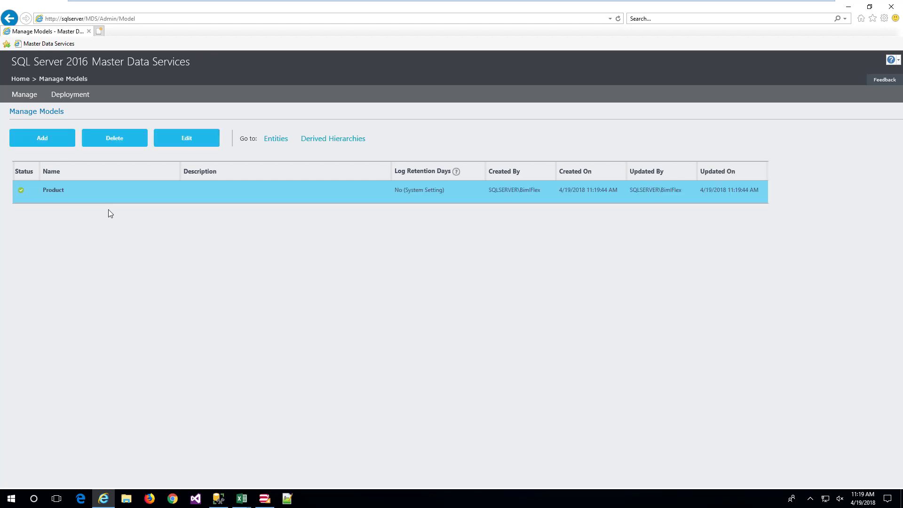
Open the attribute management page for the Product entity of the Product model
left_click(55, 190)
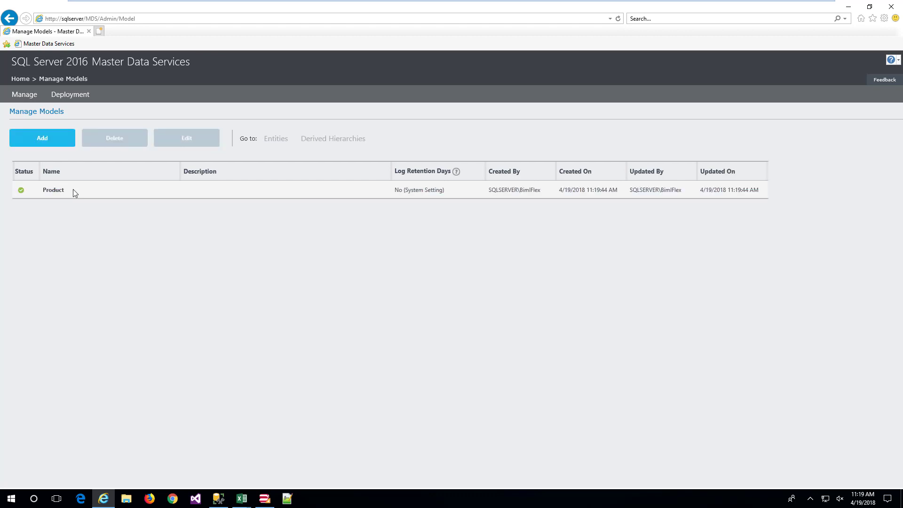
left_click(73, 192)
left_click(276, 140)
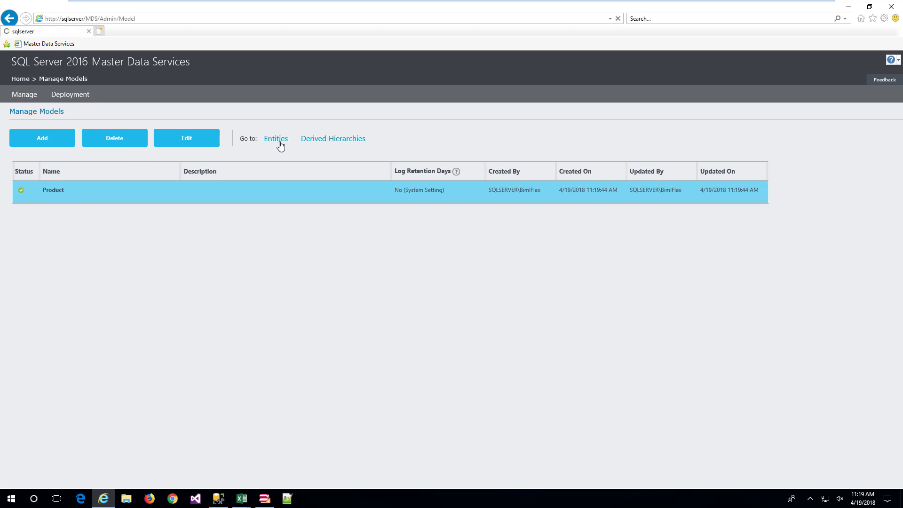
left_click(112, 225)
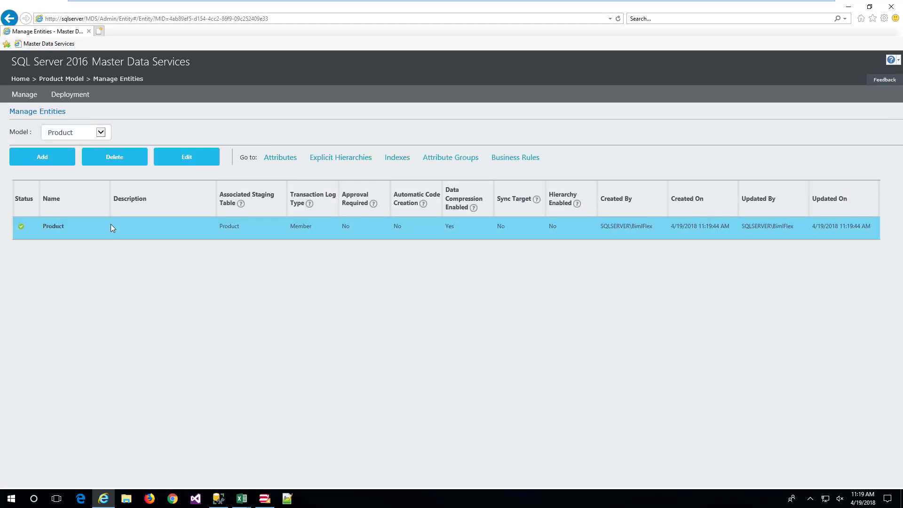
left_click(291, 159)
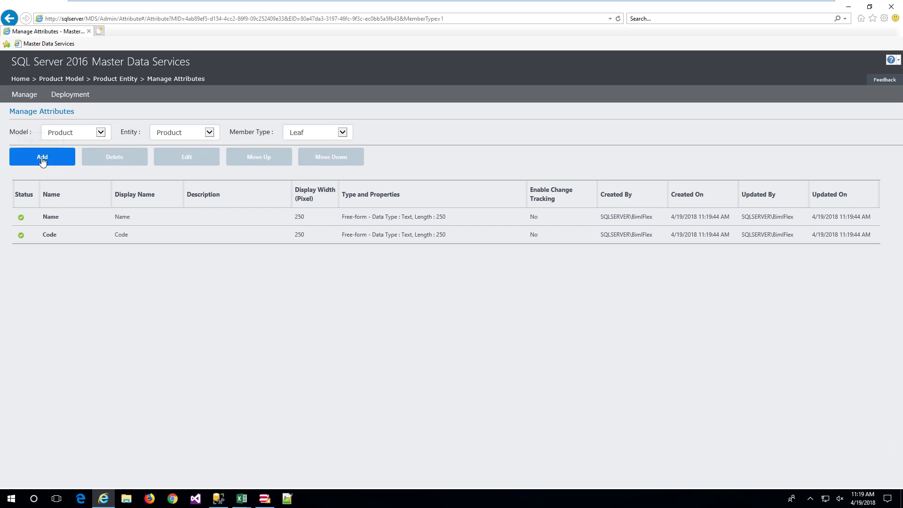
Add a free-form text attribute named Color to the Product entity's leaf members and save it
left_click(42, 160)
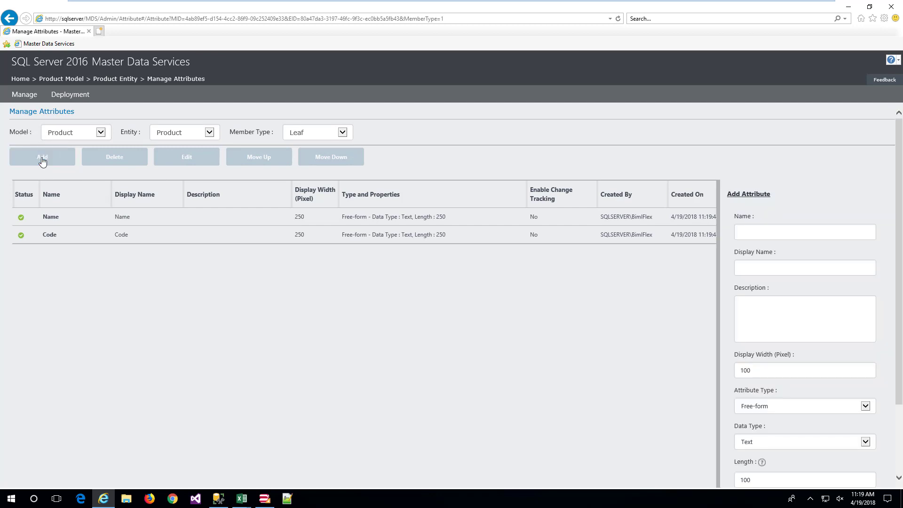
left_click(759, 234)
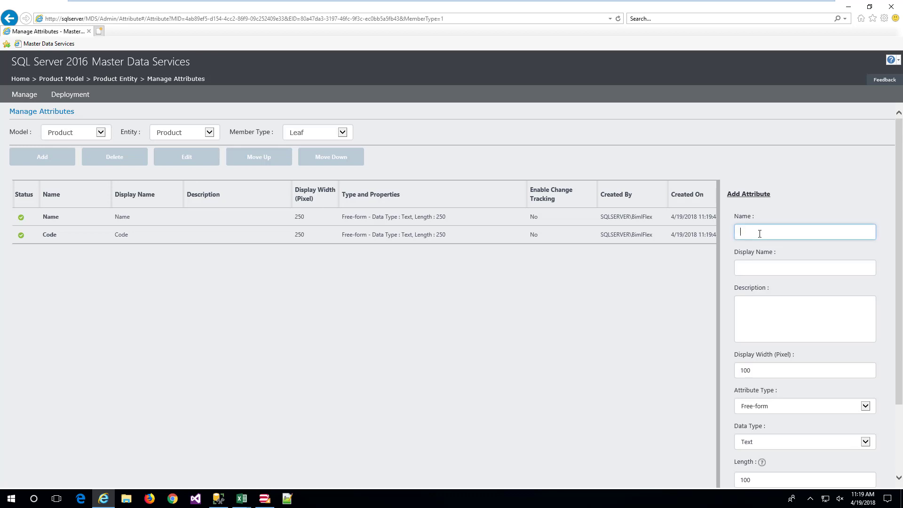
type("Color")
scroll(793, 353, "down", 2)
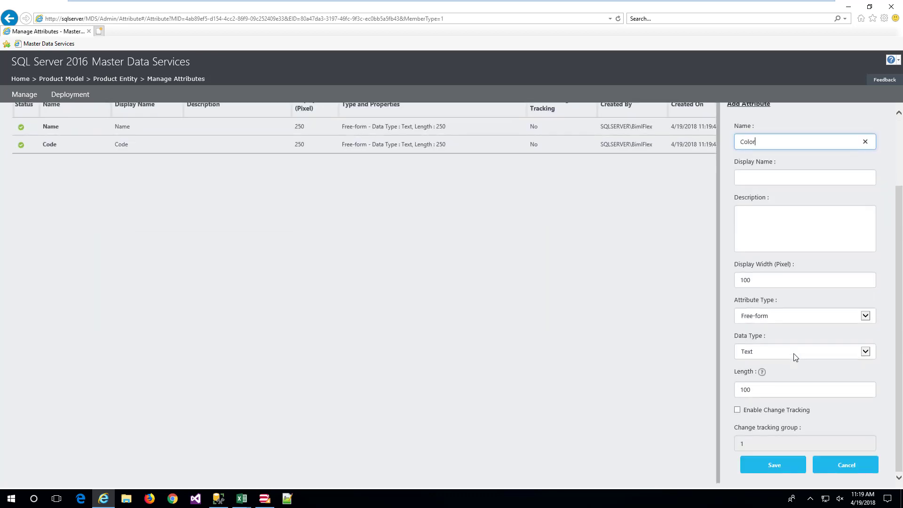
left_click(763, 467)
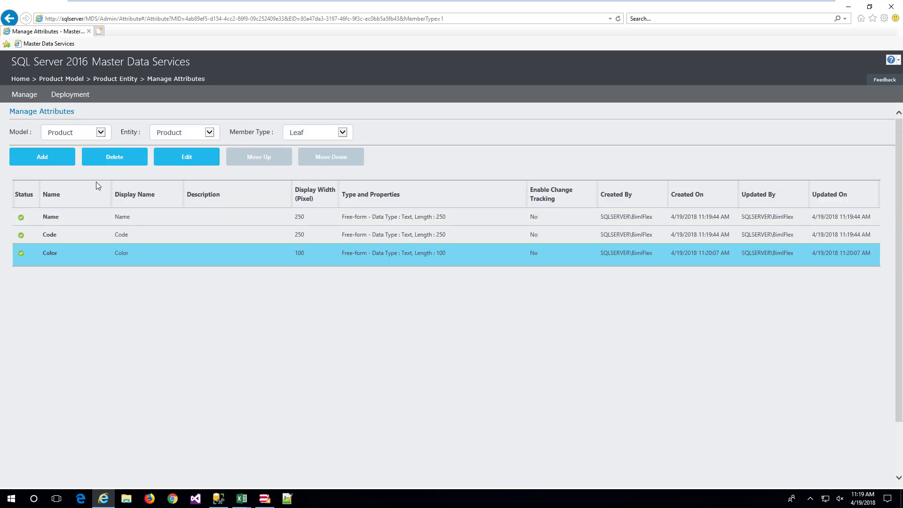
Add a free-form text attribute named SourceSystem with the display name Source System to the Product entity
left_click(39, 157)
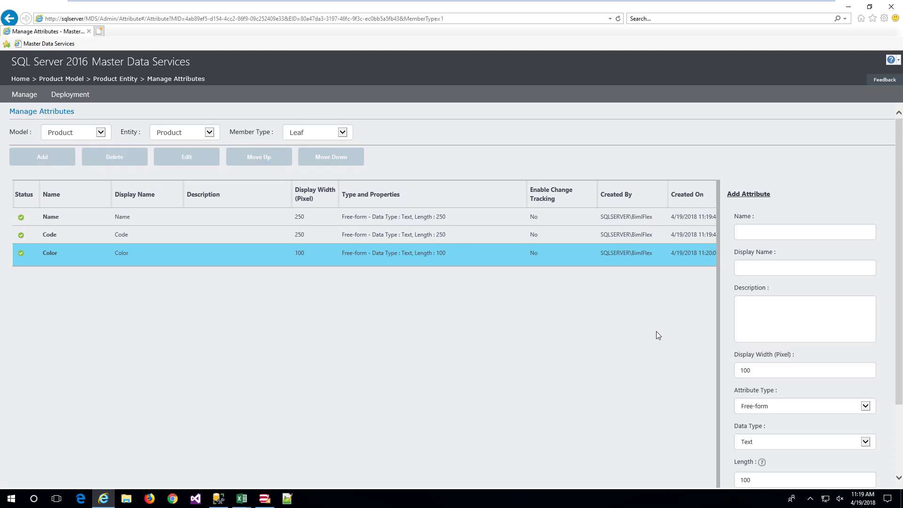
left_click(796, 234)
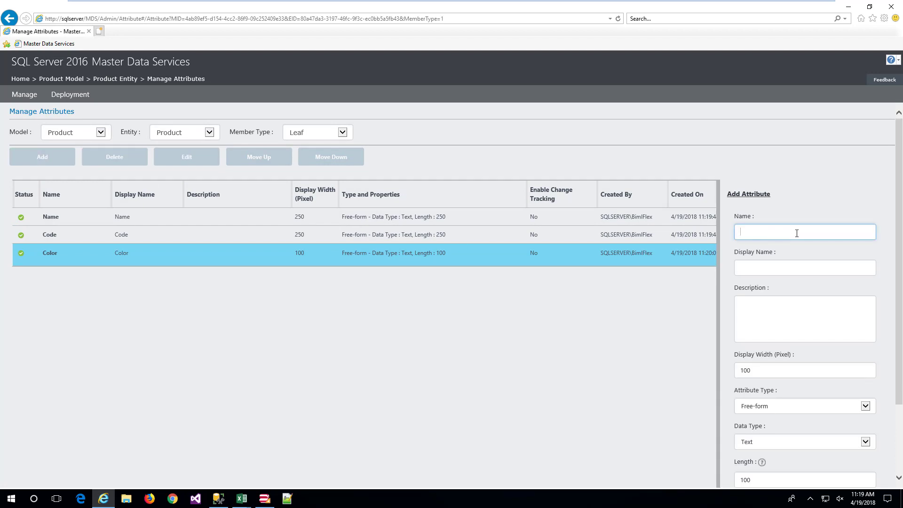
type("SourceSystem")
key("Tab")
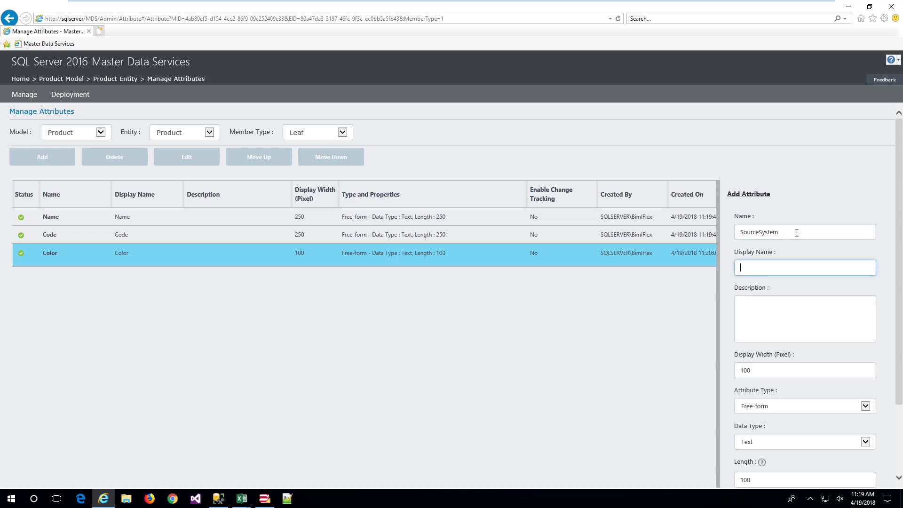
type("Source System")
scroll(789, 290, "down", 2)
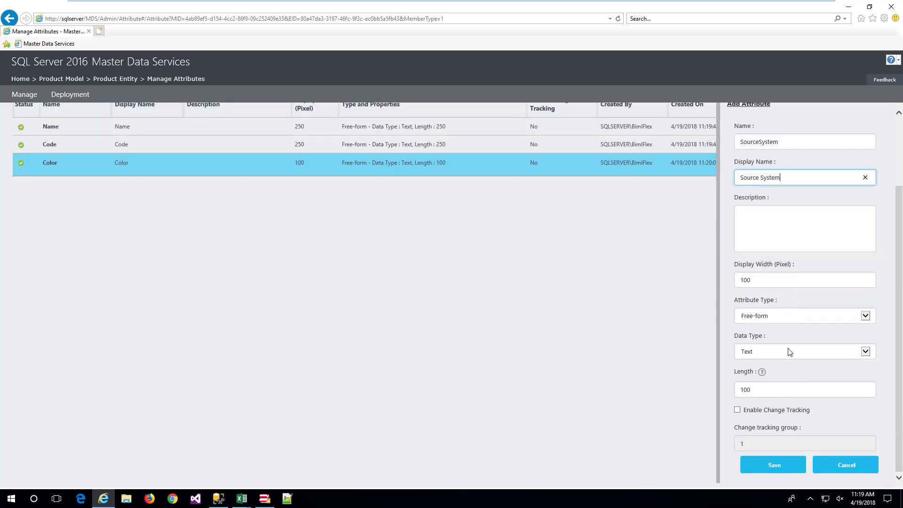
left_click(769, 471)
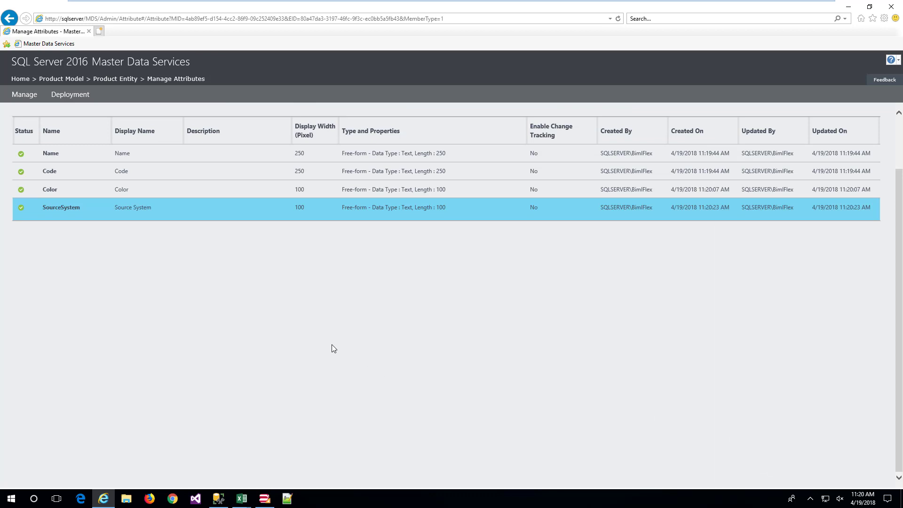
In SQL Server Management Studio, refresh the MDS database's tables and examine the columns of stg.Product_Leaf
left_click(219, 499)
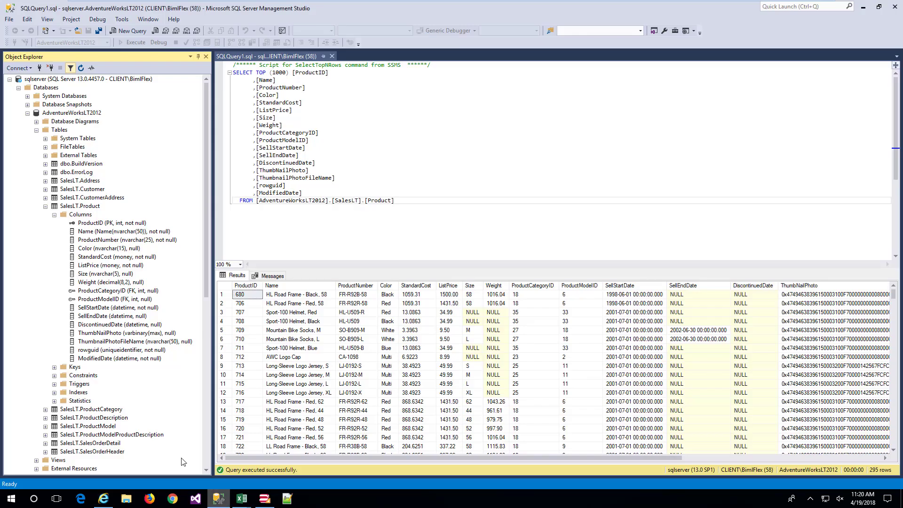
scroll(112, 336, "down", 7)
scroll(109, 344, "down", 4)
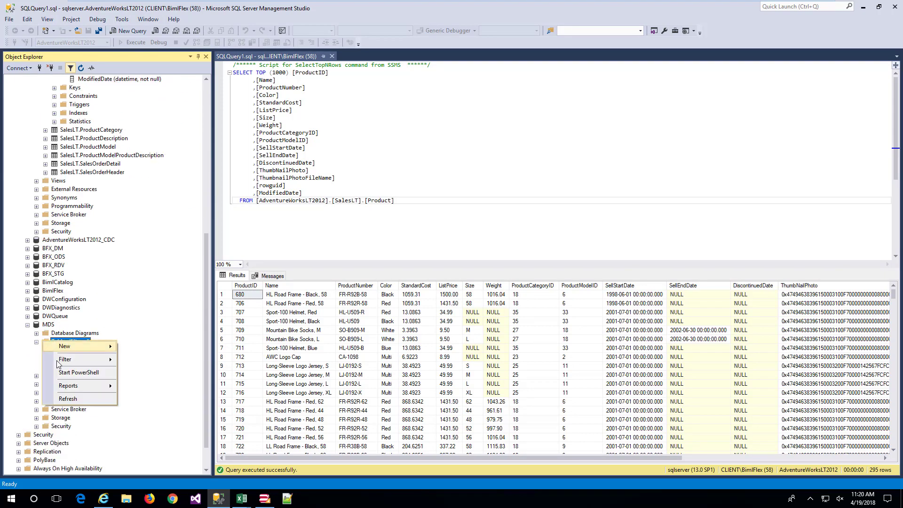
left_click(68, 399)
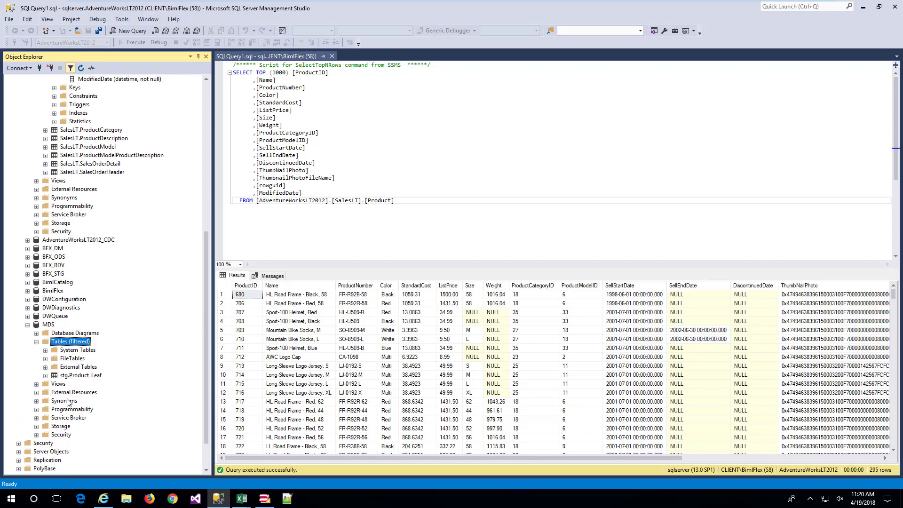
left_click(45, 375)
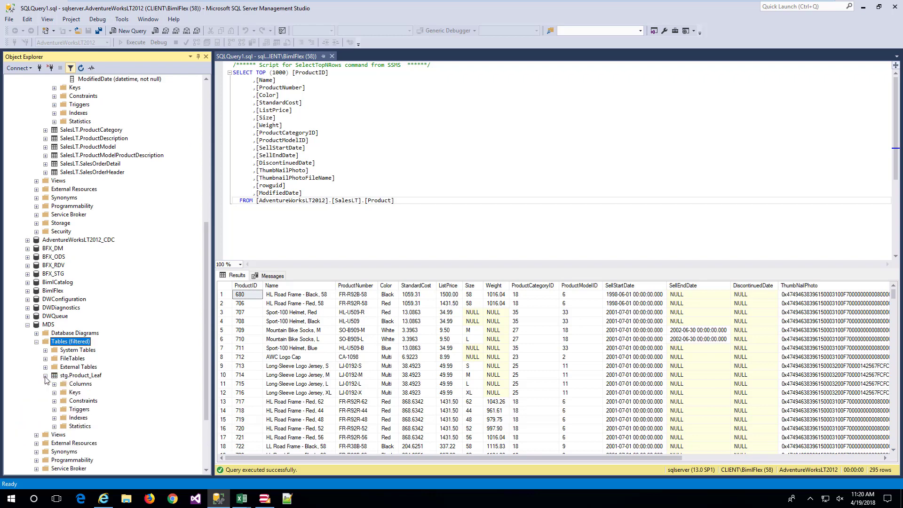
left_click(54, 383)
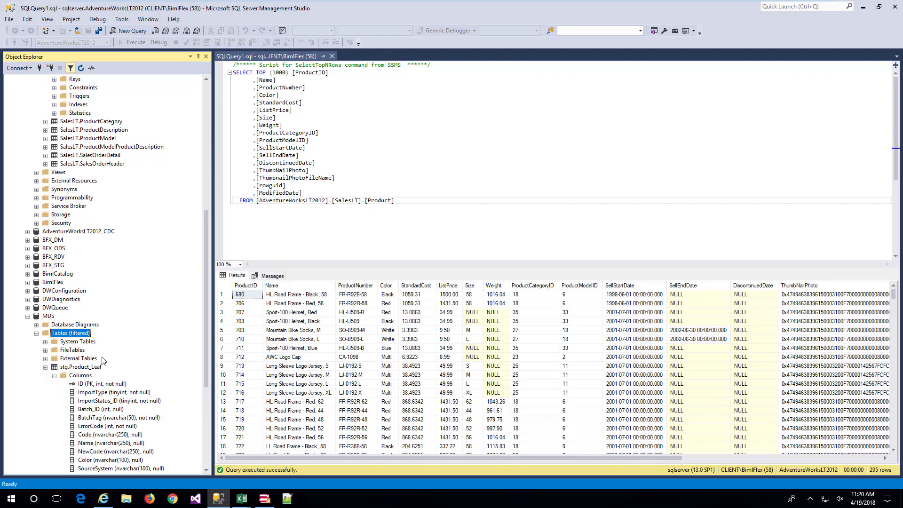
scroll(106, 359, "down", 3)
scroll(106, 358, "down", 1)
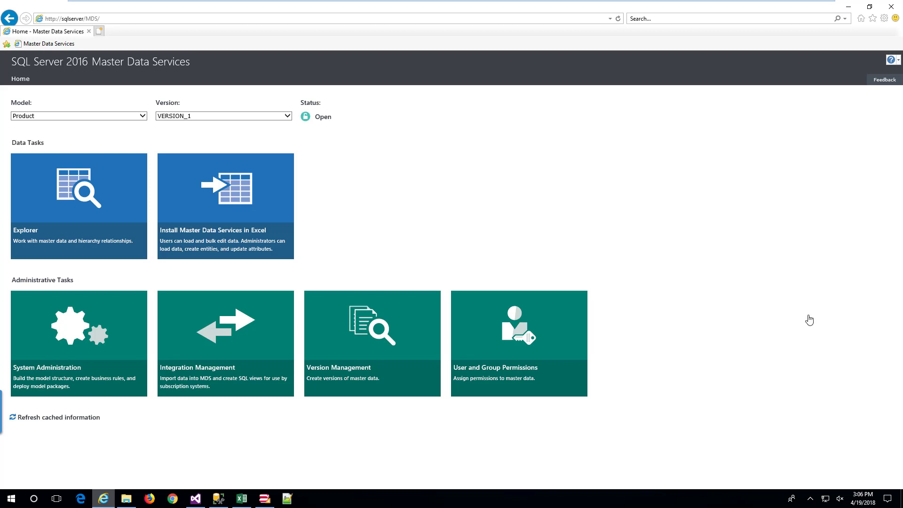
In Master Data Services, create a subscription view named Product for the Product entity's leaf members in VERSION_1
left_click(253, 325)
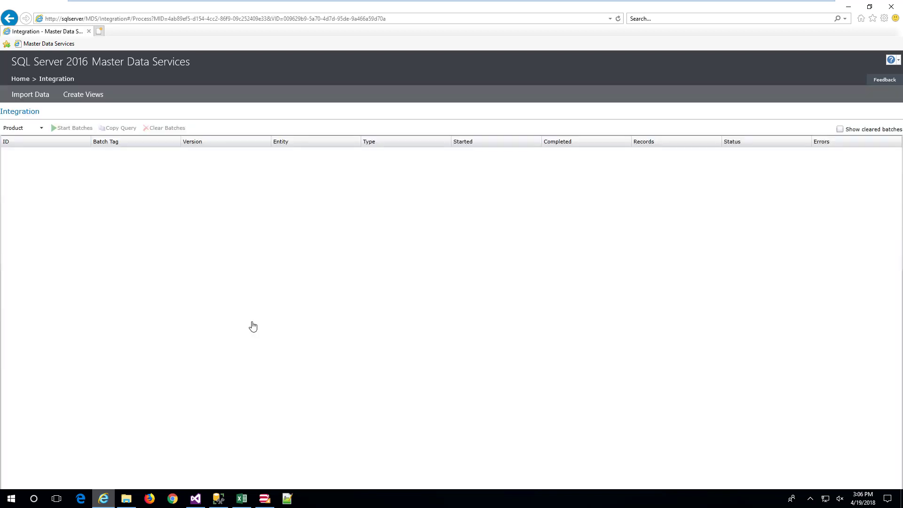
left_click(96, 101)
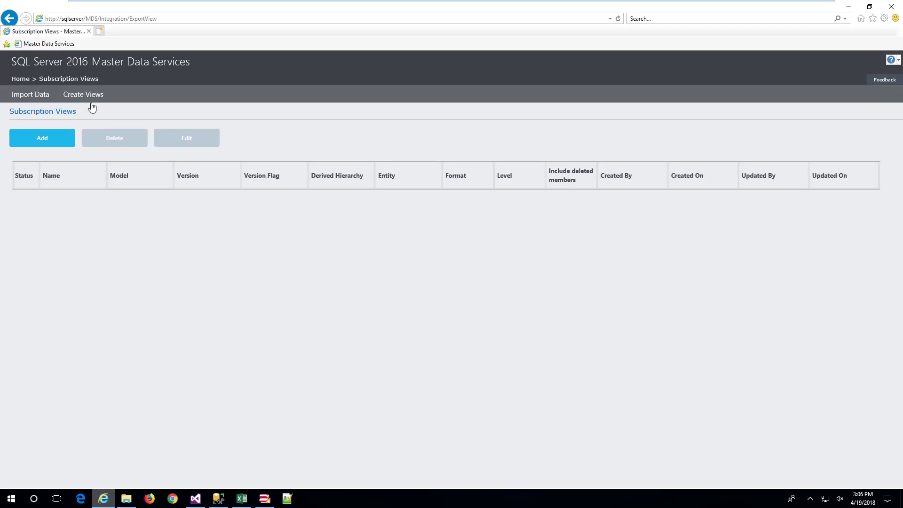
left_click(32, 139)
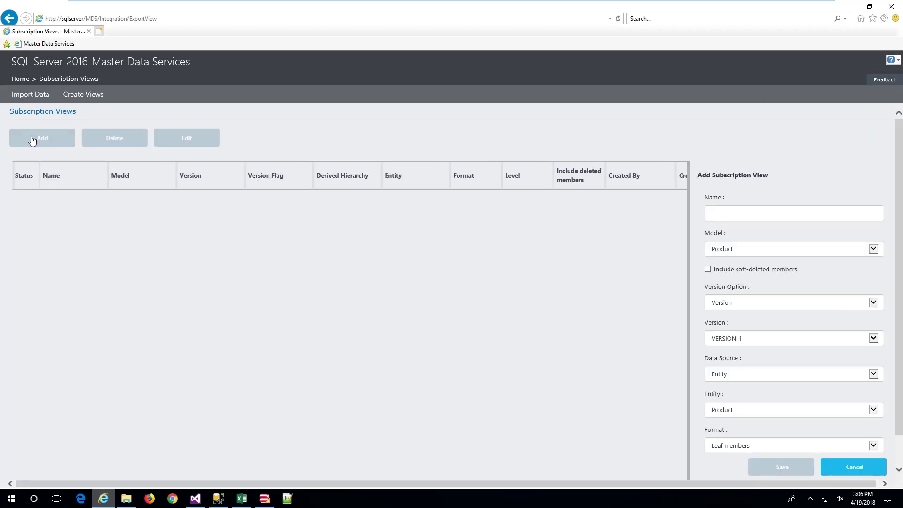
left_click(723, 214)
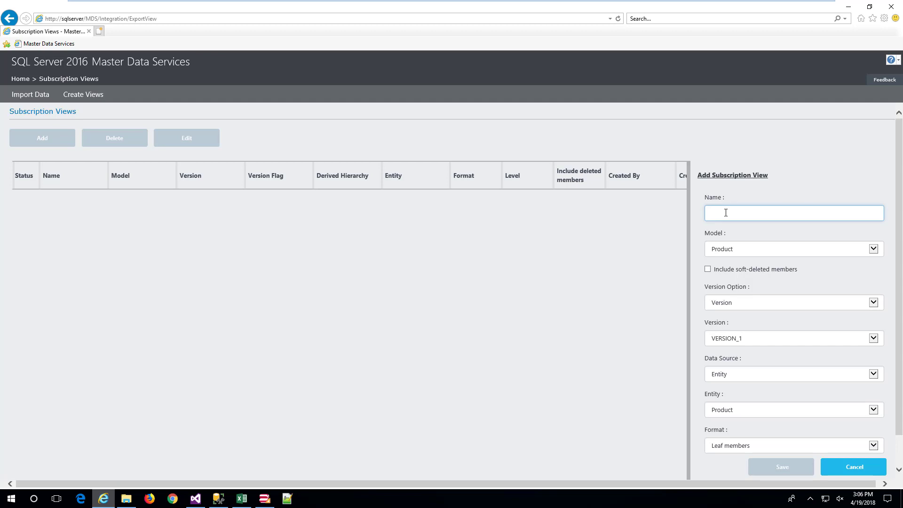
type("Product")
left_click(836, 193)
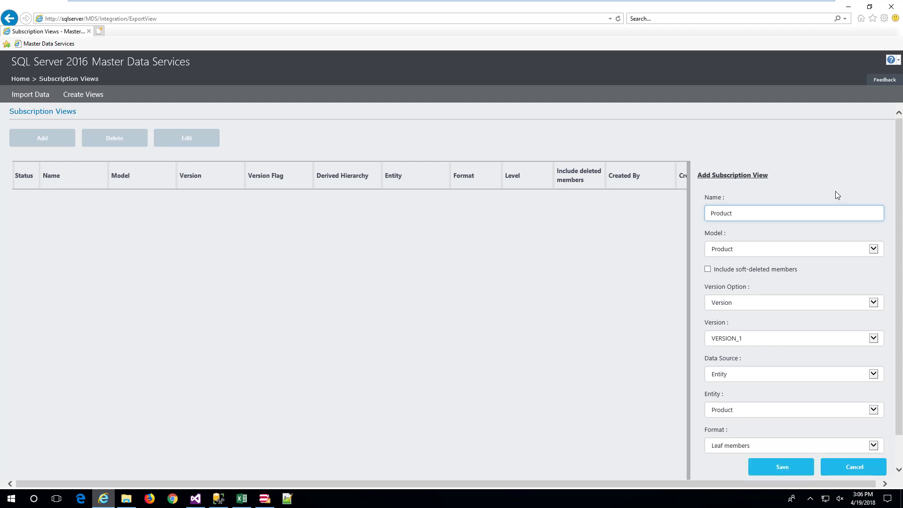
left_click(795, 467)
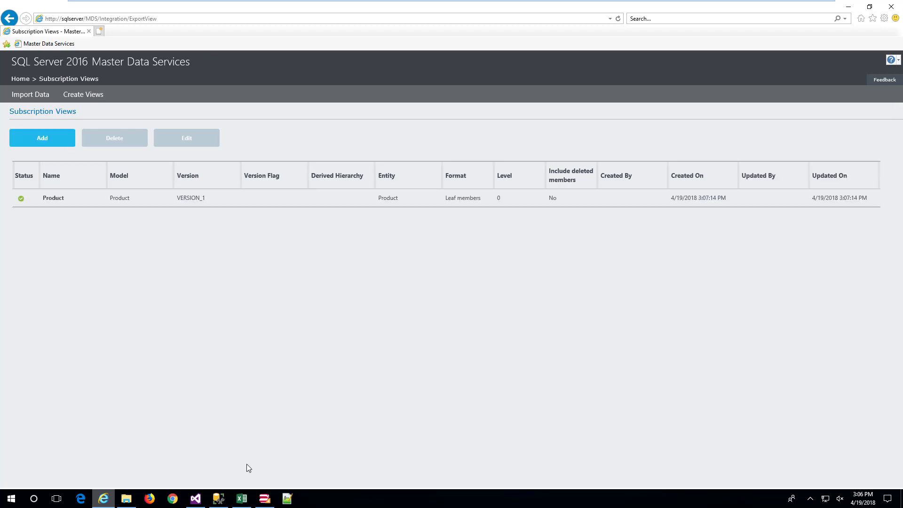
In SQL Server Management Studio, refresh the MDS database's views and examine the columns of mdm.Product
left_click(219, 500)
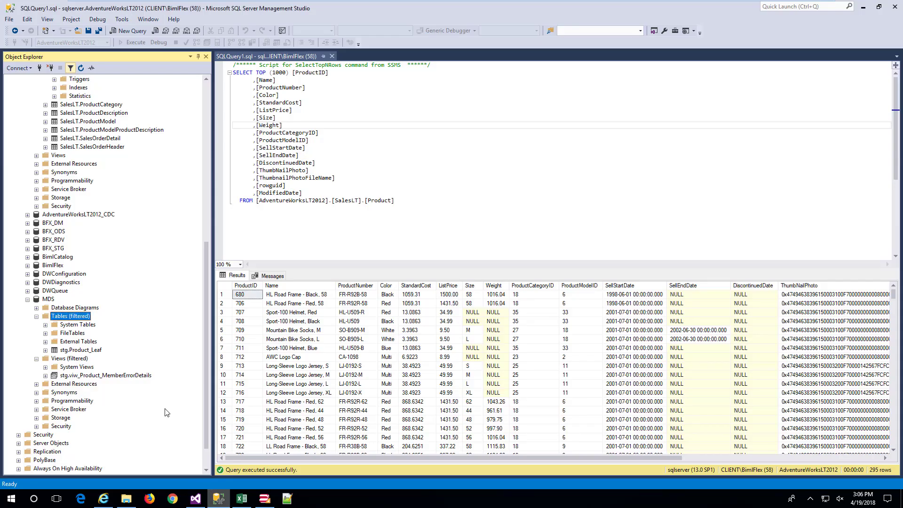
right_click(56, 361)
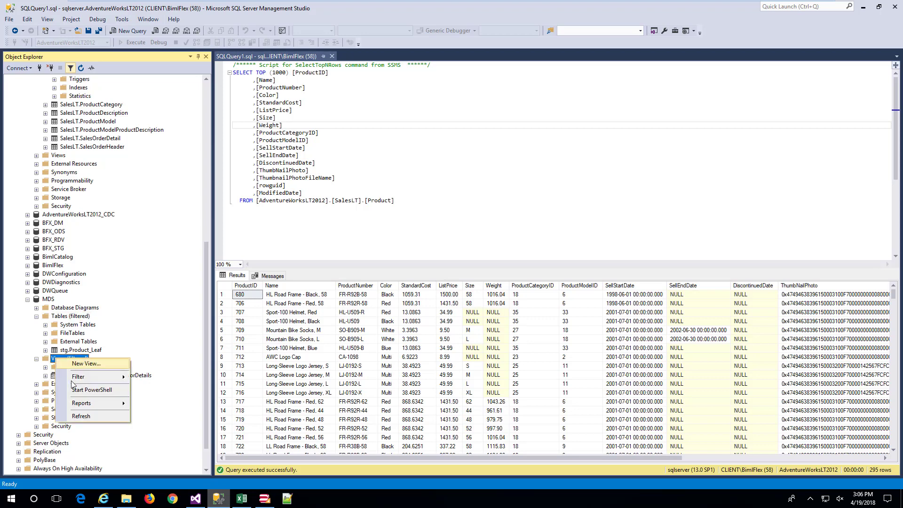
left_click(81, 415)
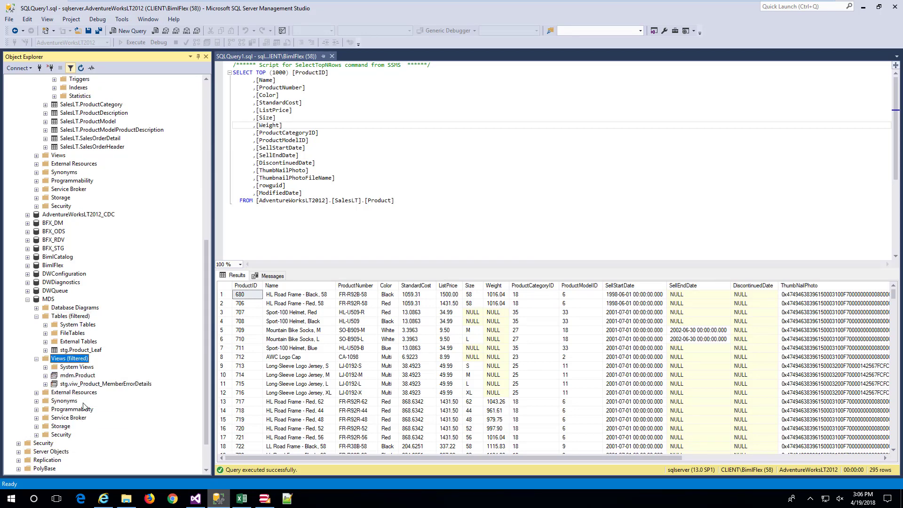
double_click(87, 376)
double_click(82, 384)
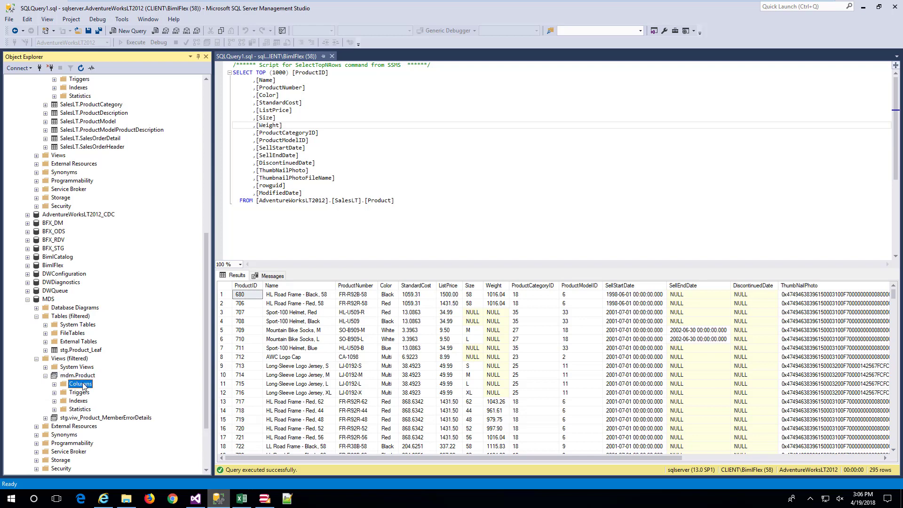
scroll(83, 385, "down", 2)
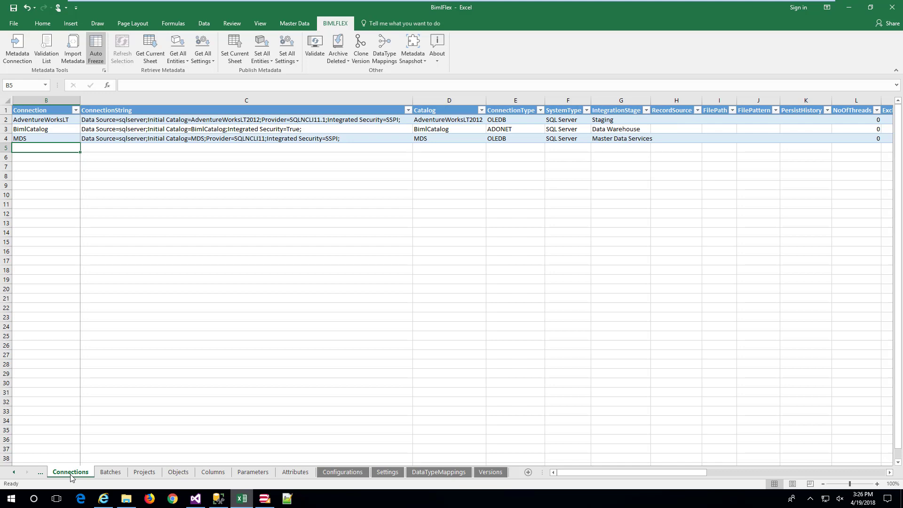
In the BimlFlex Excel workbook, review the batch, project, object and column metadata for LOAD_AWLT_TO_MDS
left_click(102, 474)
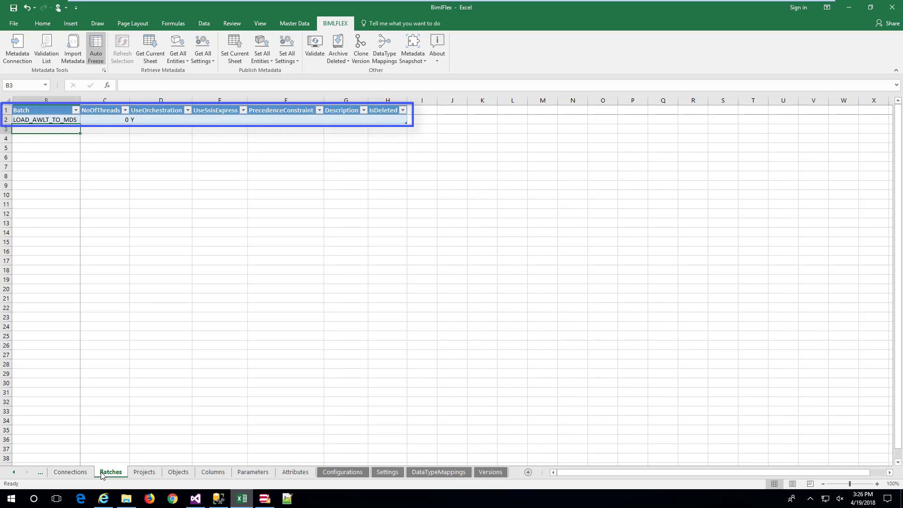
left_click(141, 473)
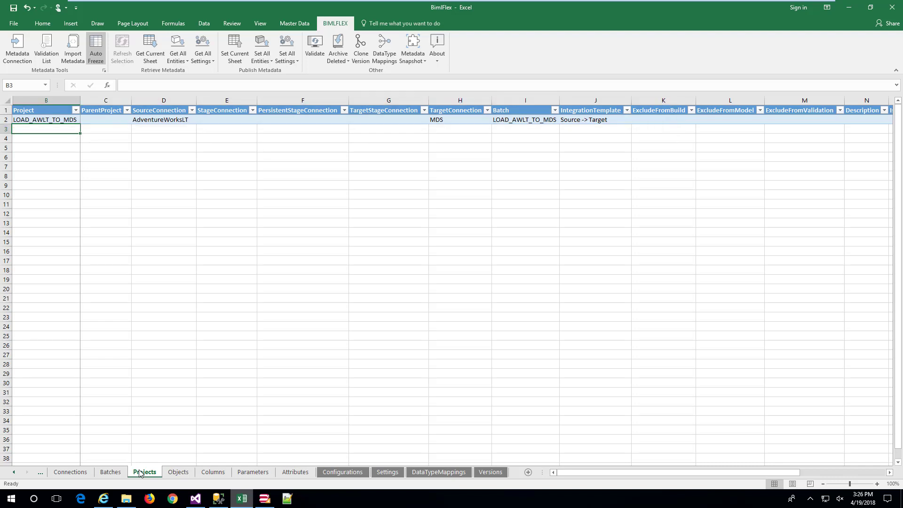
left_click(179, 473)
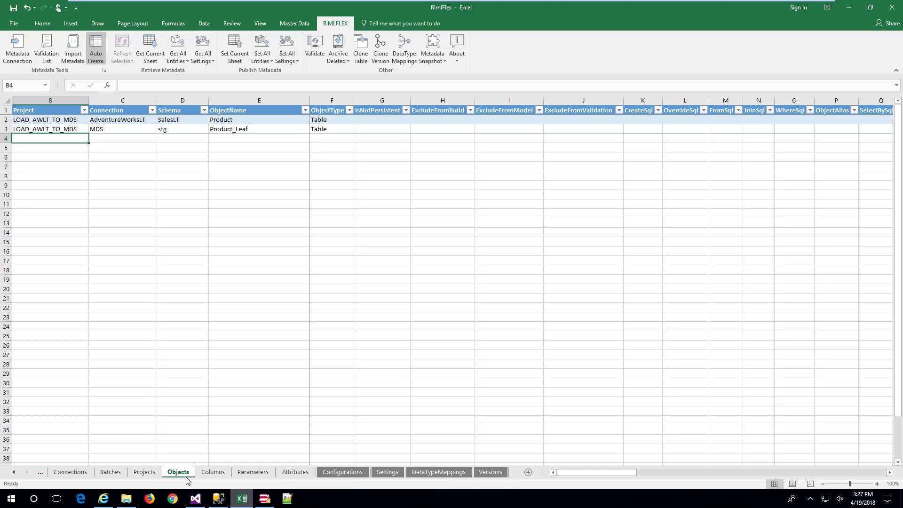
left_click(212, 472)
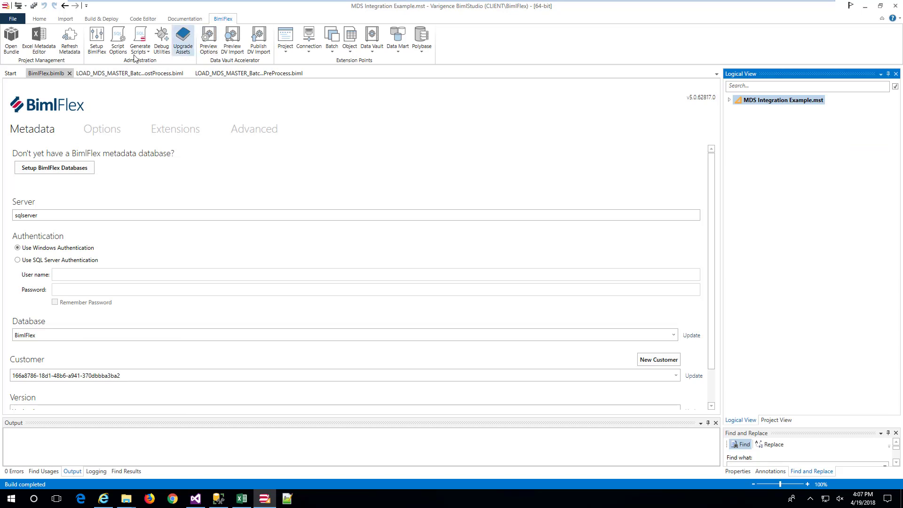
In BimlStudio, refresh the metadata, expand MDS Integration Example.mst to review its generated objects, and build the project
left_click(67, 41)
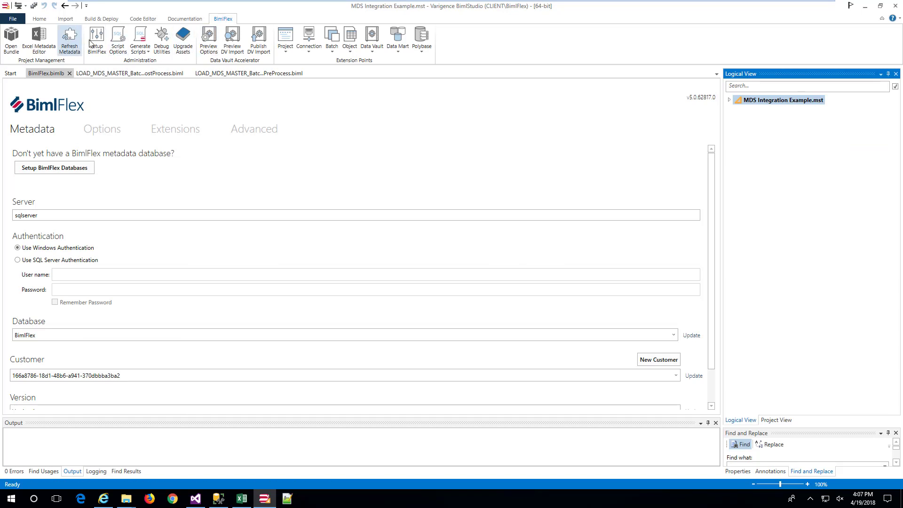
left_click(729, 101)
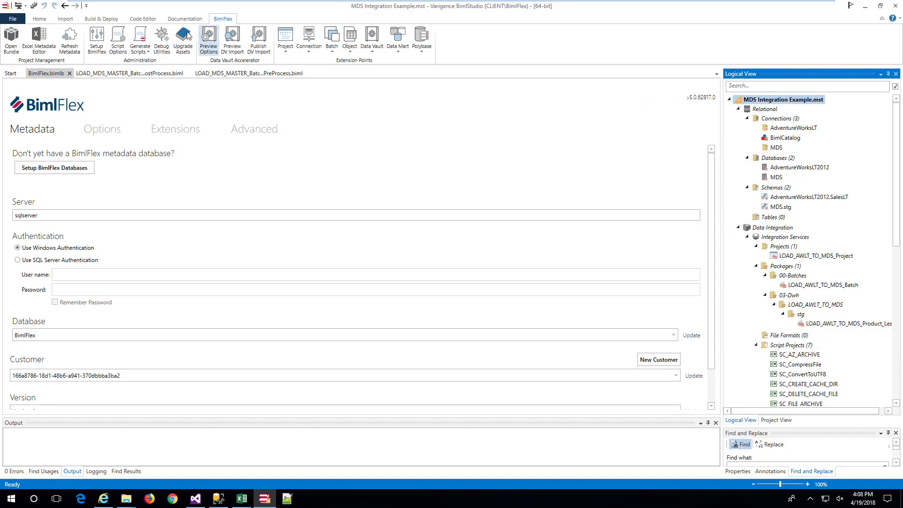
left_click(107, 19)
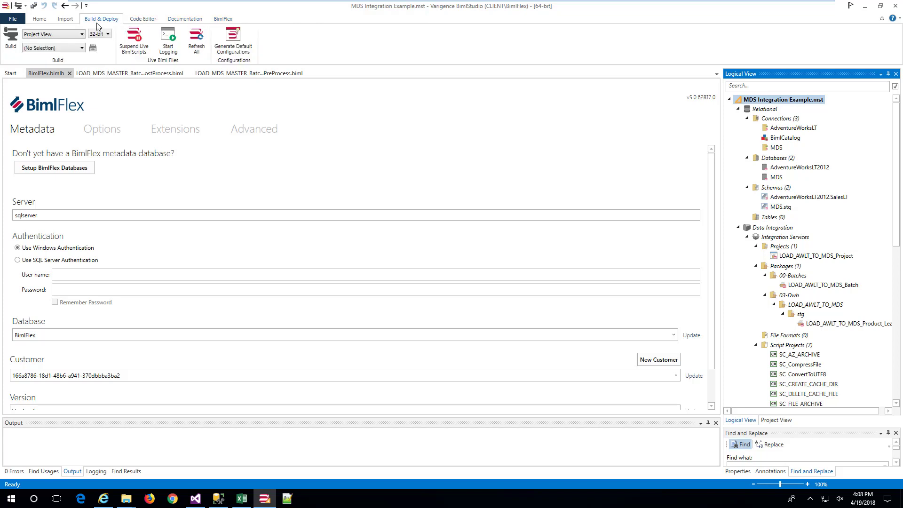
left_click(10, 43)
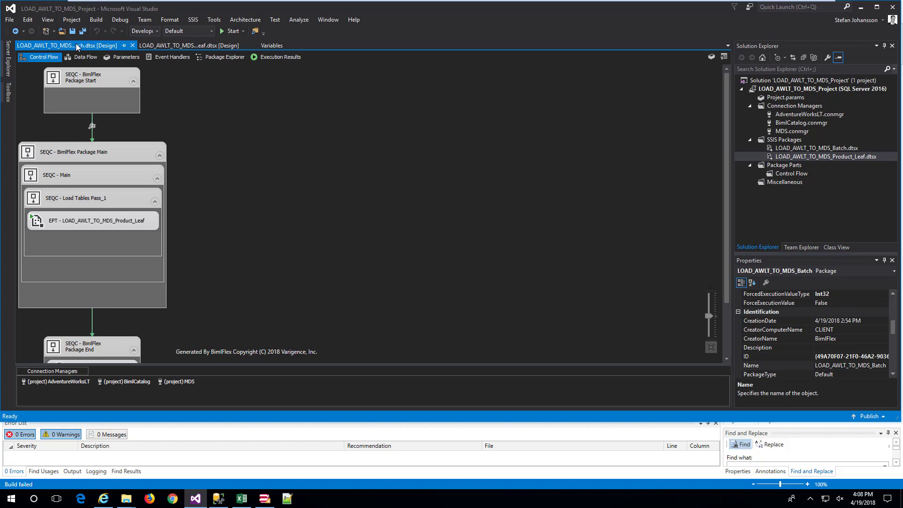
In Visual Studio, examine the DFT - LOAD MDS_stg_Product_Leaf data flow and the variables of the LOAD_AWLT_TO_MDS_Product_Leaf package
left_click(190, 45)
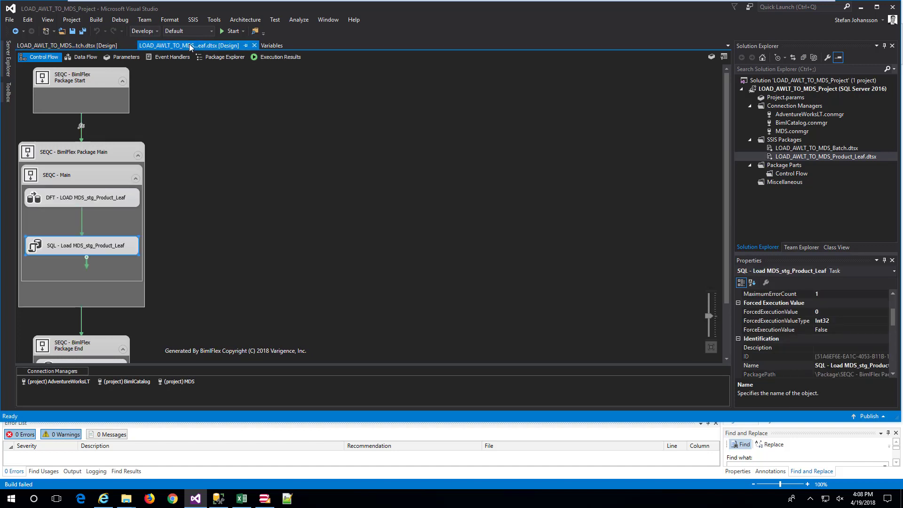
double_click(33, 195)
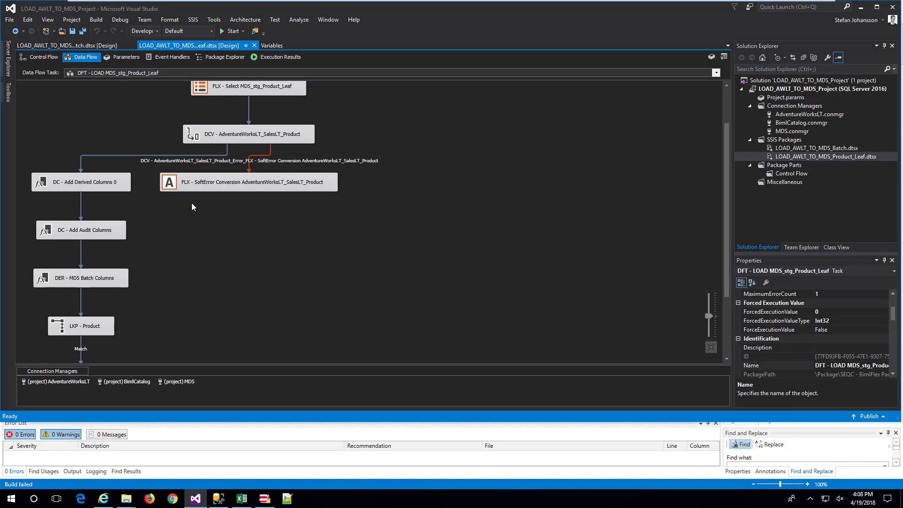
scroll(192, 207, "down", 3)
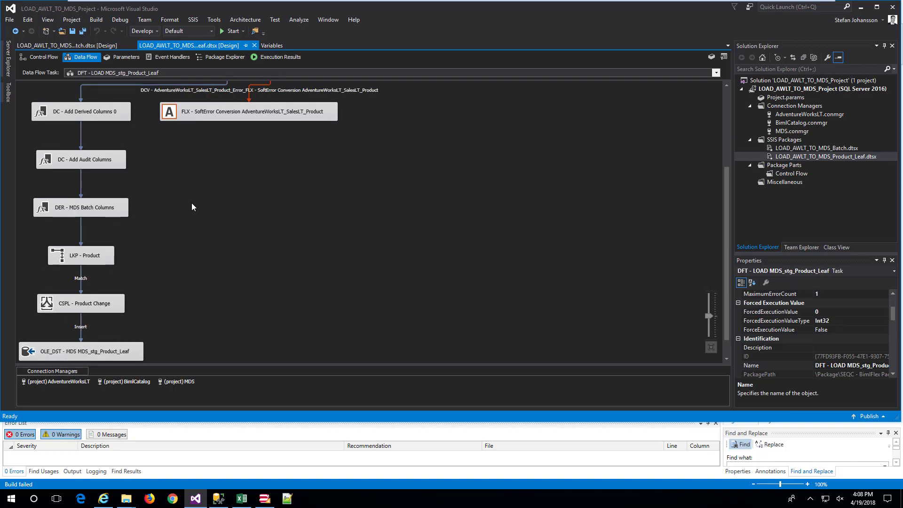
left_click(272, 45)
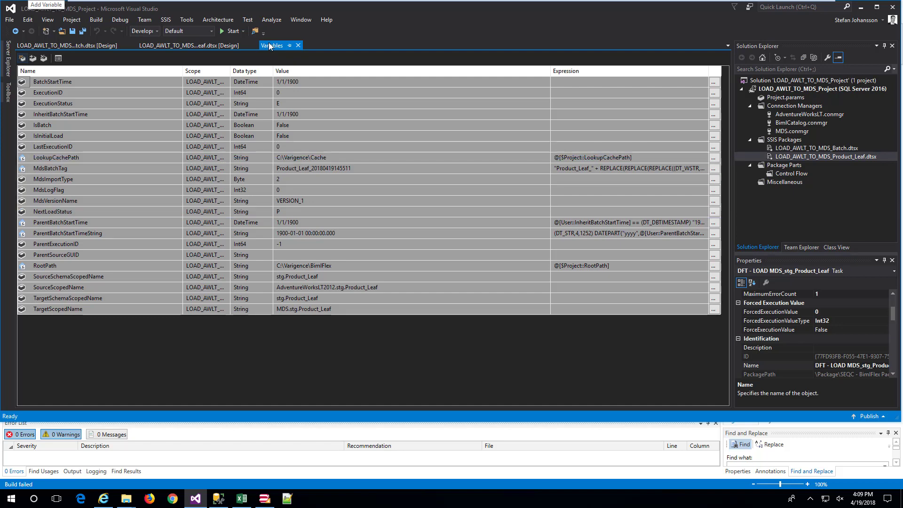
left_click(156, 46)
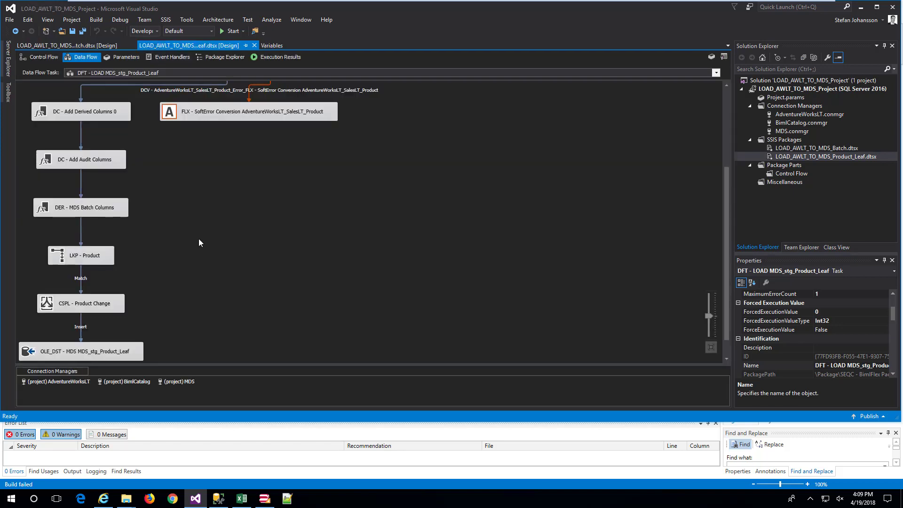
scroll(199, 241, "down", 1)
Return to the package's control flow and open the SQL - Load MDS_stg_Product_Leaf task
left_click(38, 57)
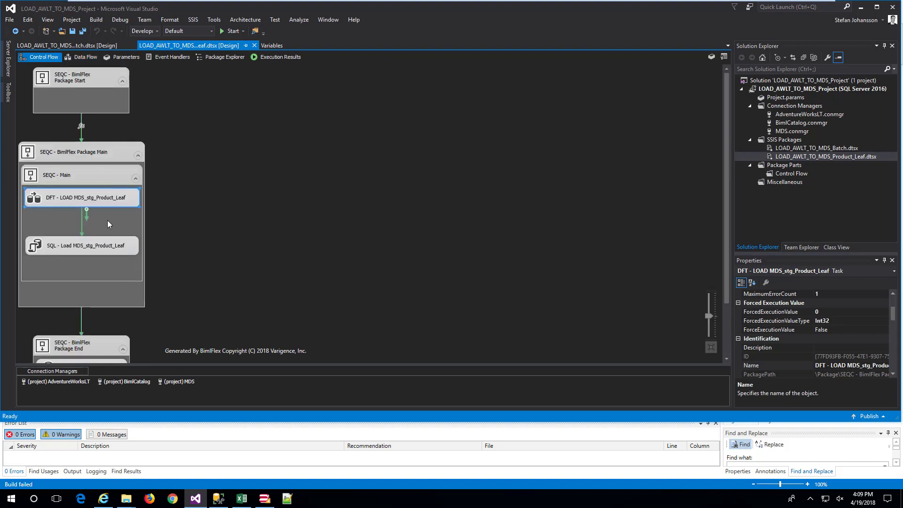
left_click(89, 250)
double_click(88, 249)
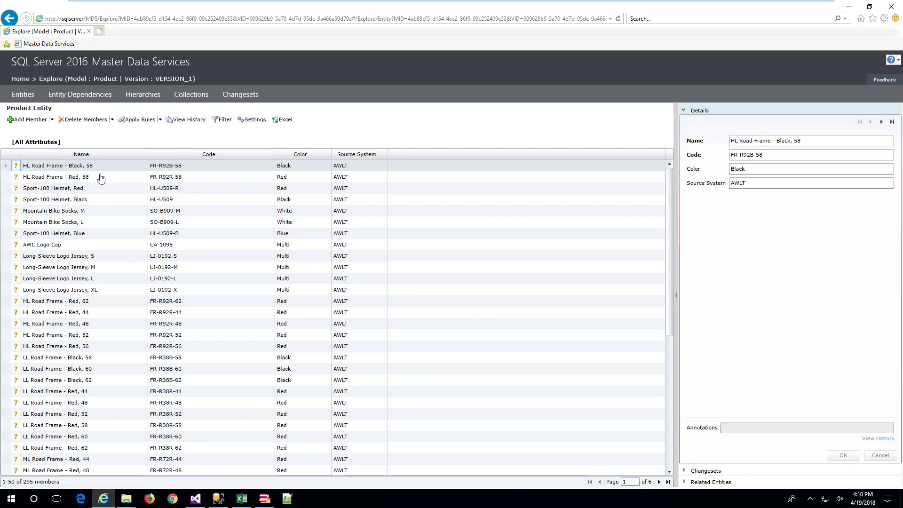
Return to the Master Data Services home page, and in BimlStudio examine the BatchPostProcess script targeting LOAD_AWLT_TO_MDS_Batch
left_click(22, 80)
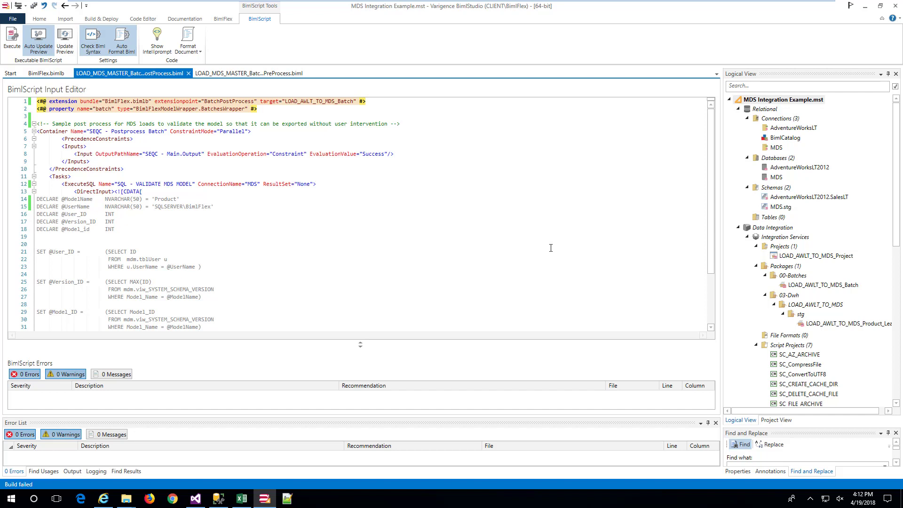
scroll(551, 247, "down", 3)
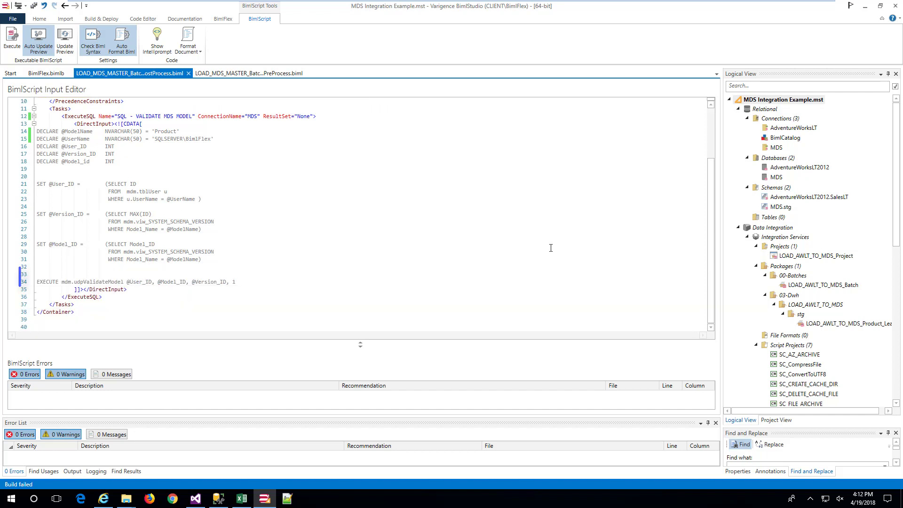